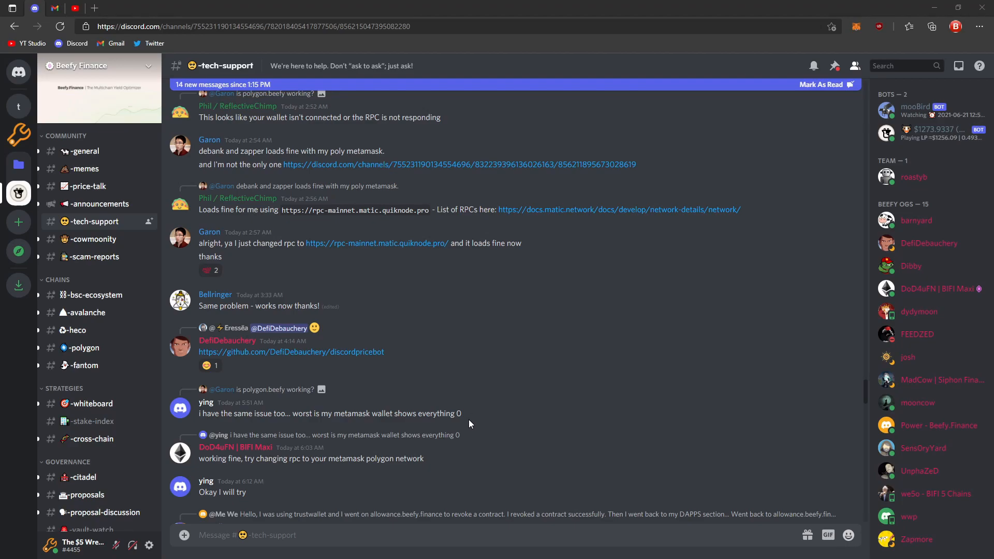
Step: Highlight the Discord message about the MetaMask wallet showing every balance as 0
drag(464, 414, 195, 419)
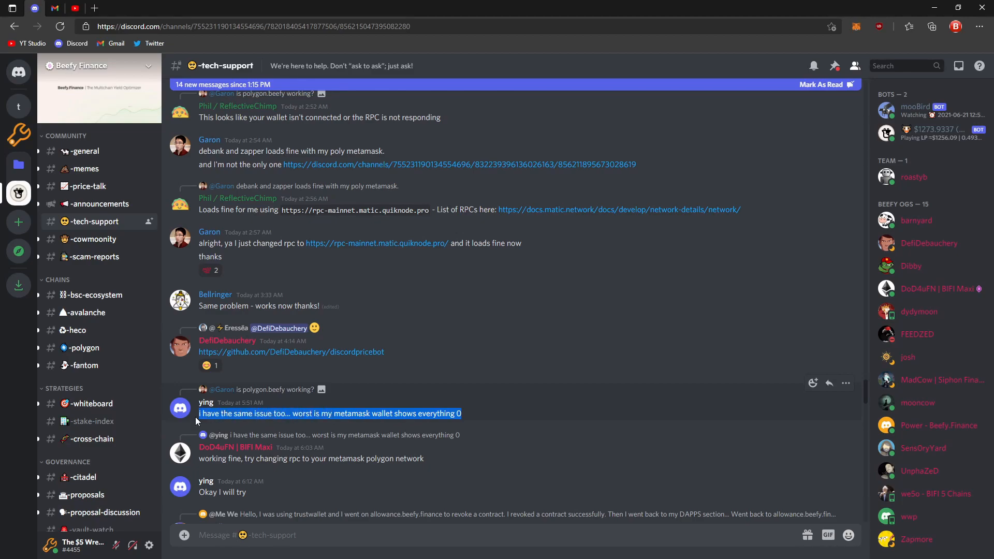
mouse_move(558, 346)
scroll(558, 342, down, 2)
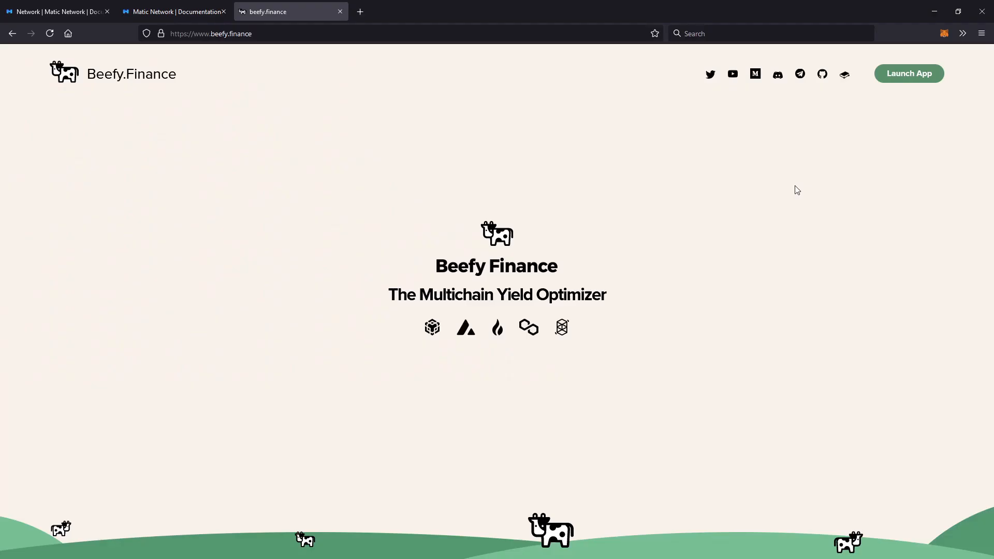
Step: Switch the MetaMask wallet from Kovan to Polygon Mainnet, then go to the Matic Network docs
click(944, 33)
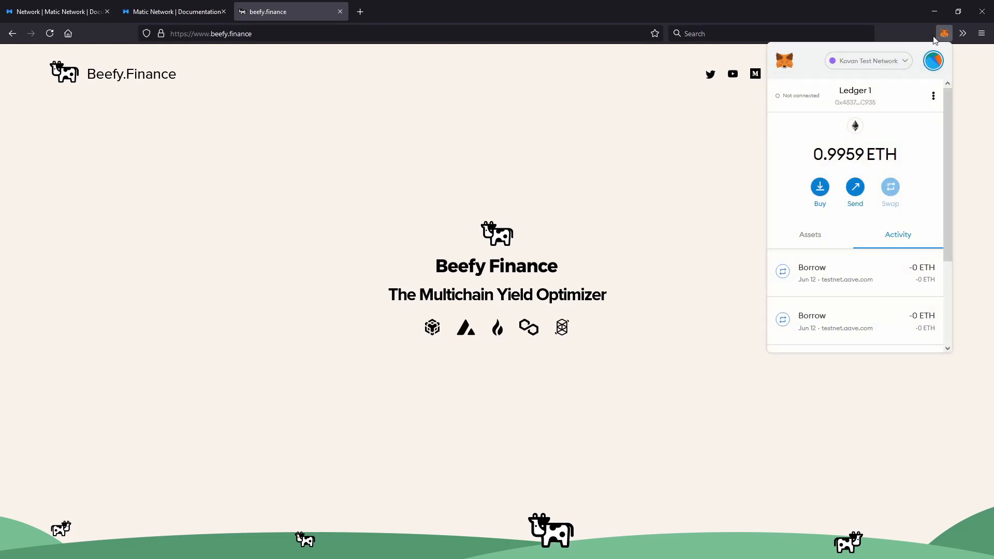
click(869, 62)
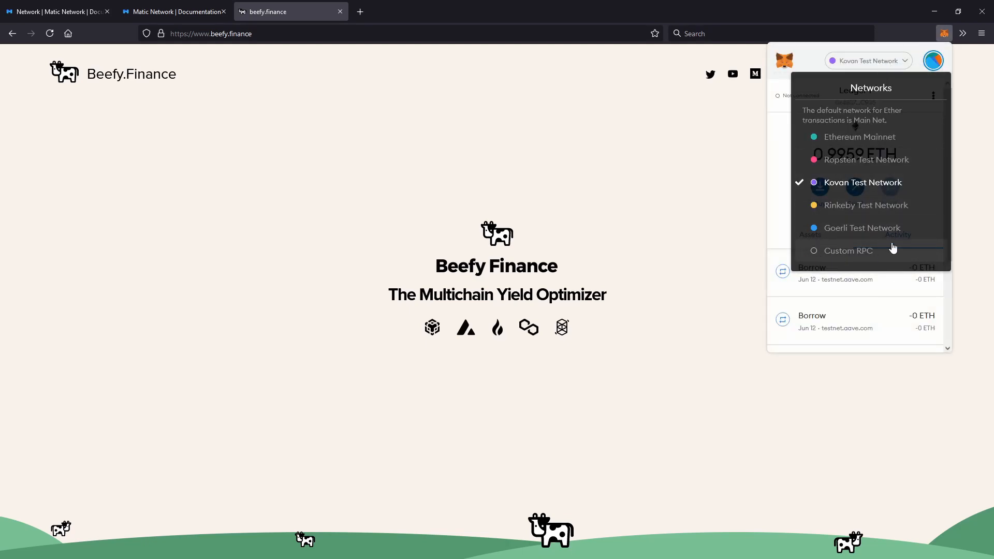
click(653, 239)
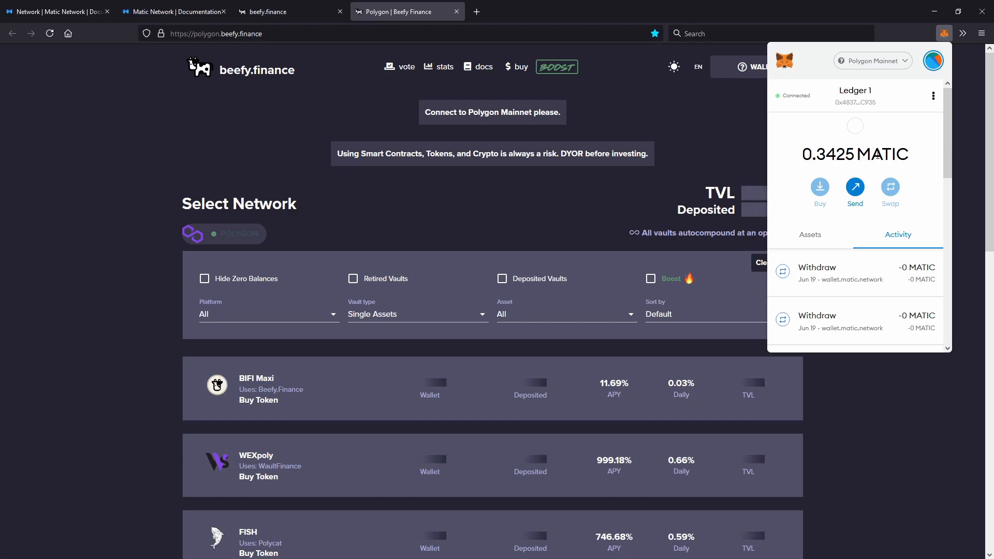
mouse_move(890, 187)
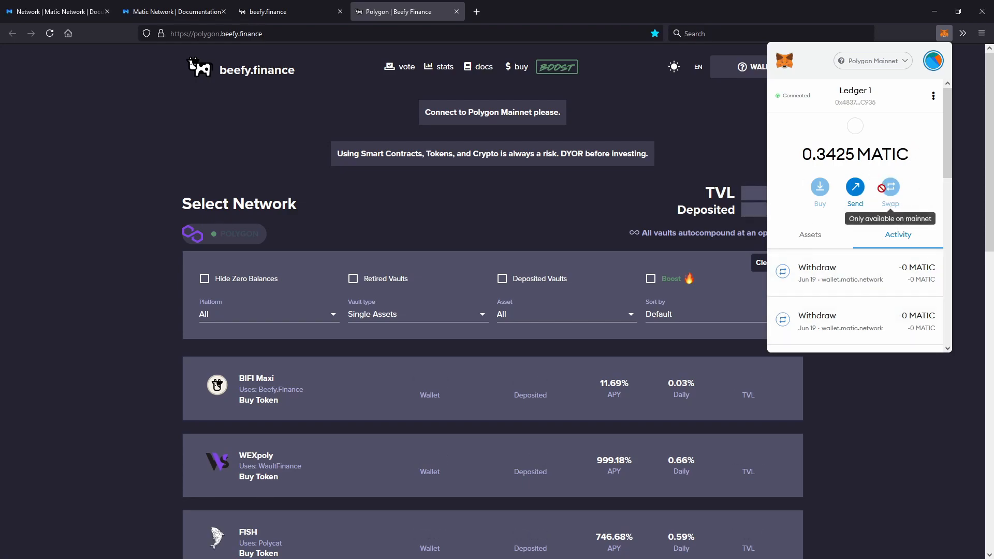
click(55, 12)
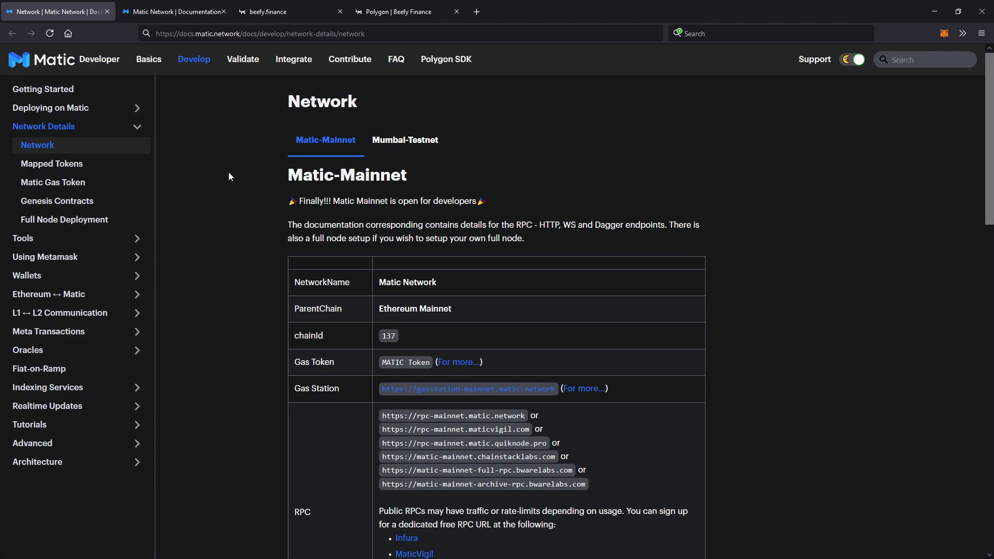
Step: Navigate the Matic docs to the Network Details > Network page for Matic-Mainnet
click(175, 11)
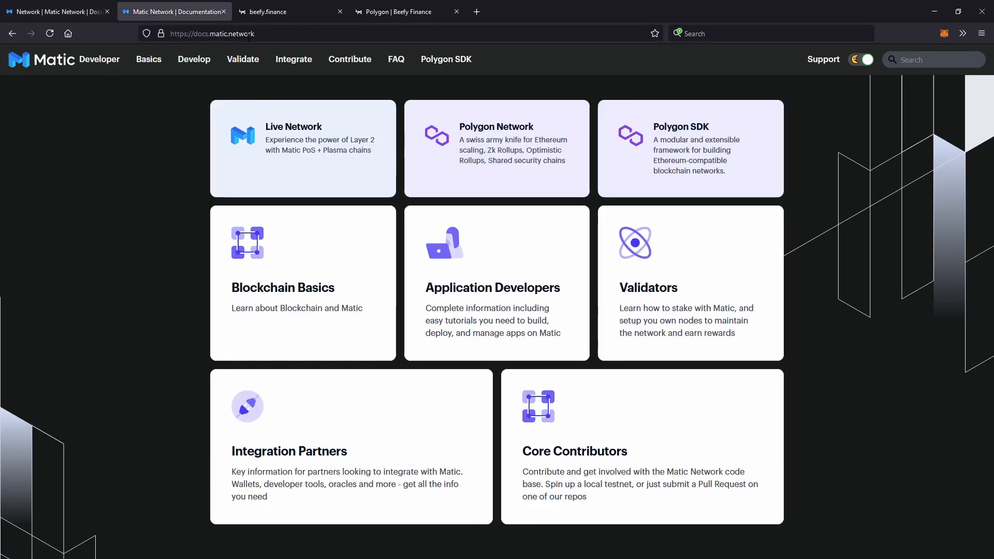
click(488, 278)
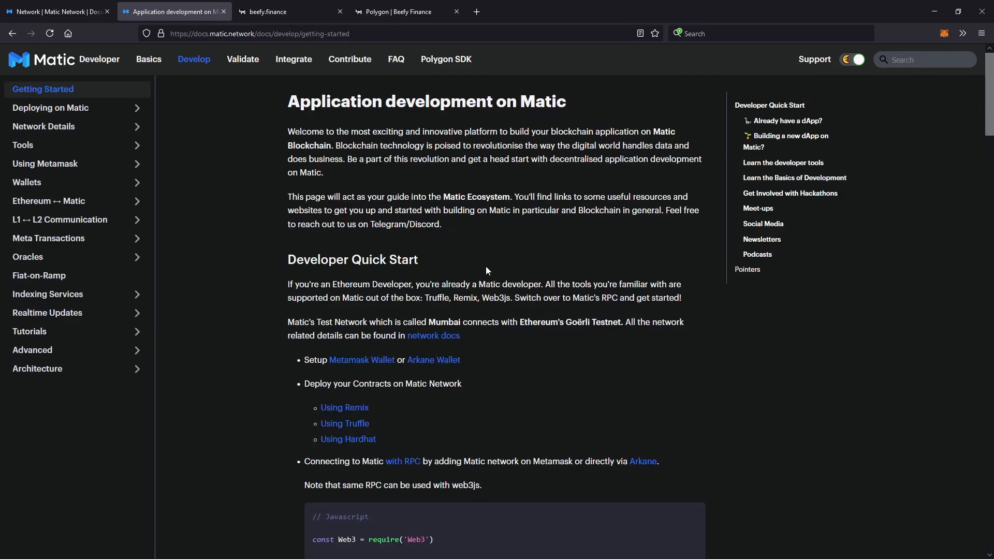
click(44, 126)
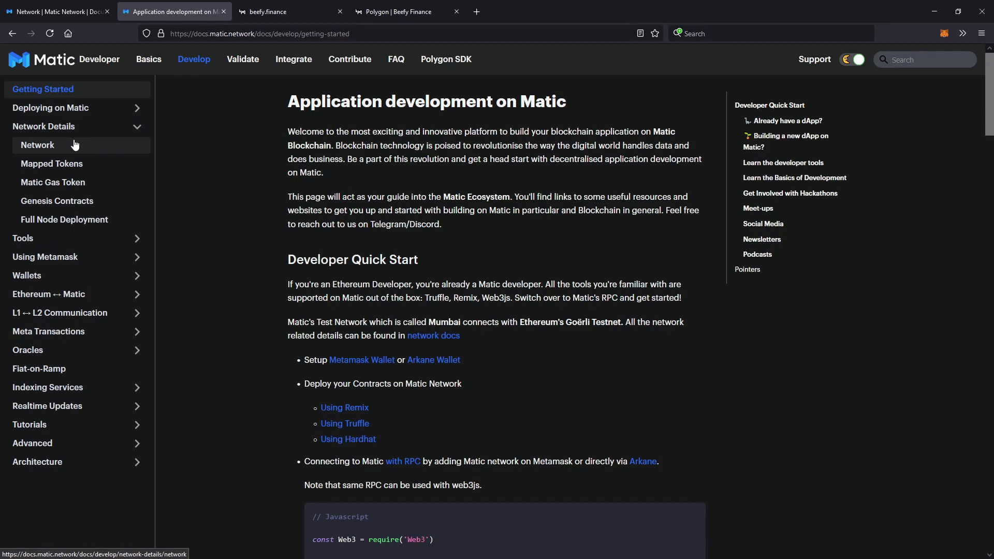
click(74, 144)
scroll(472, 218, down, 3)
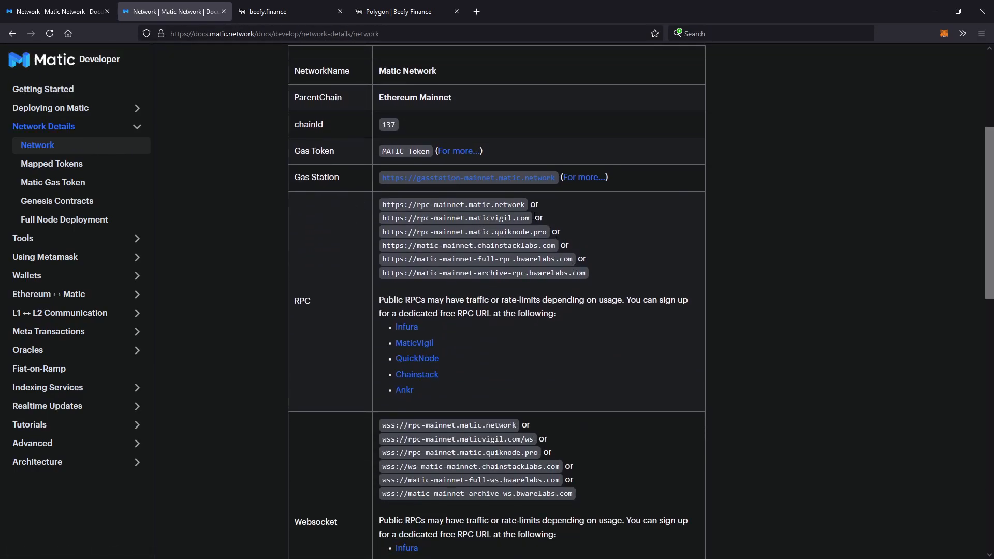
Step: Copy the rpc-mainnet.matic.quiknode.pro RPC URL from the mainnet endpoints table
drag(594, 275, 381, 203)
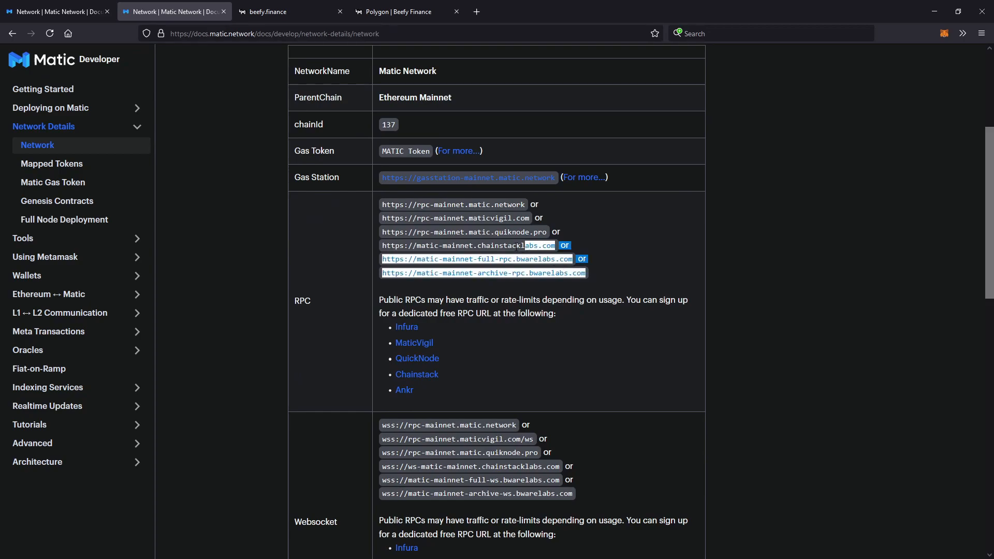
click(487, 219)
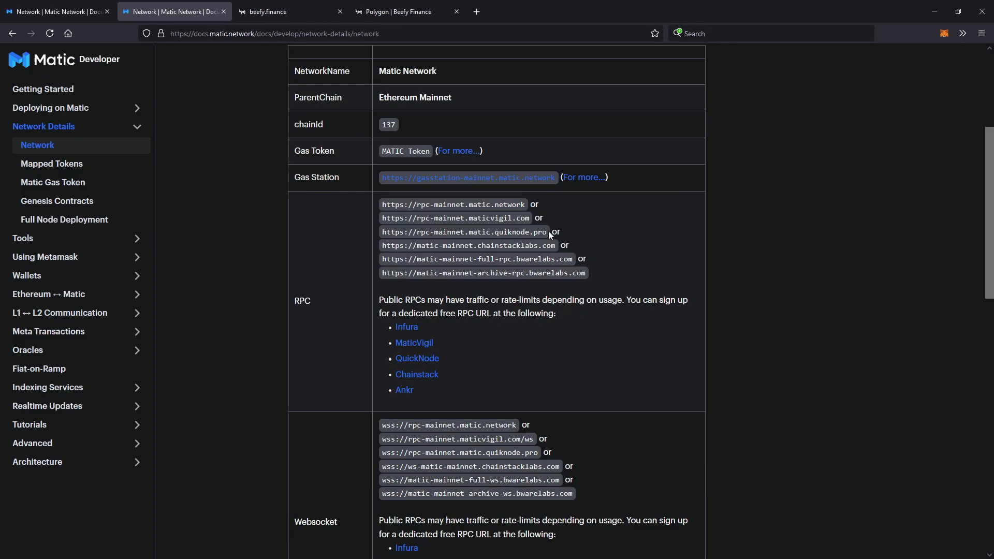
drag(549, 231, 382, 232)
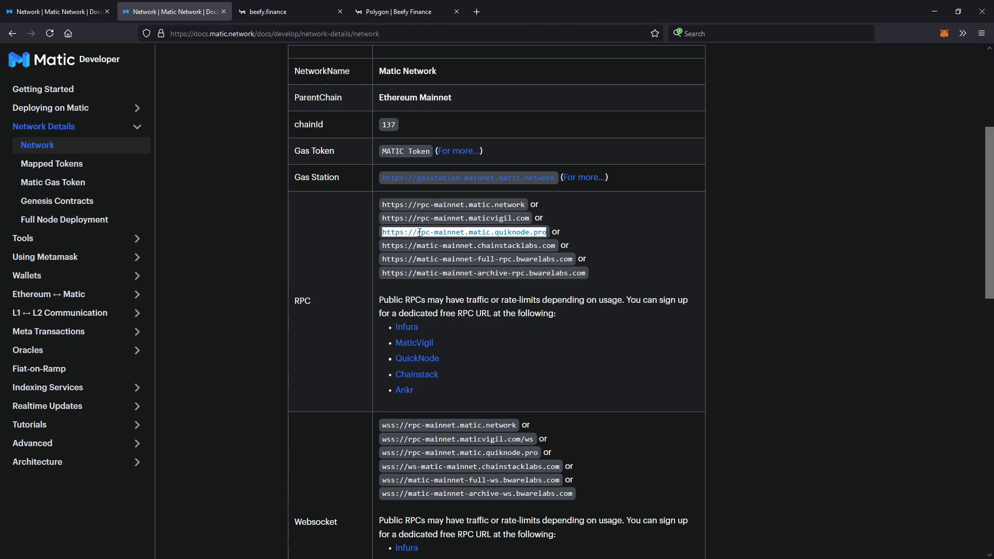
right_click(466, 233)
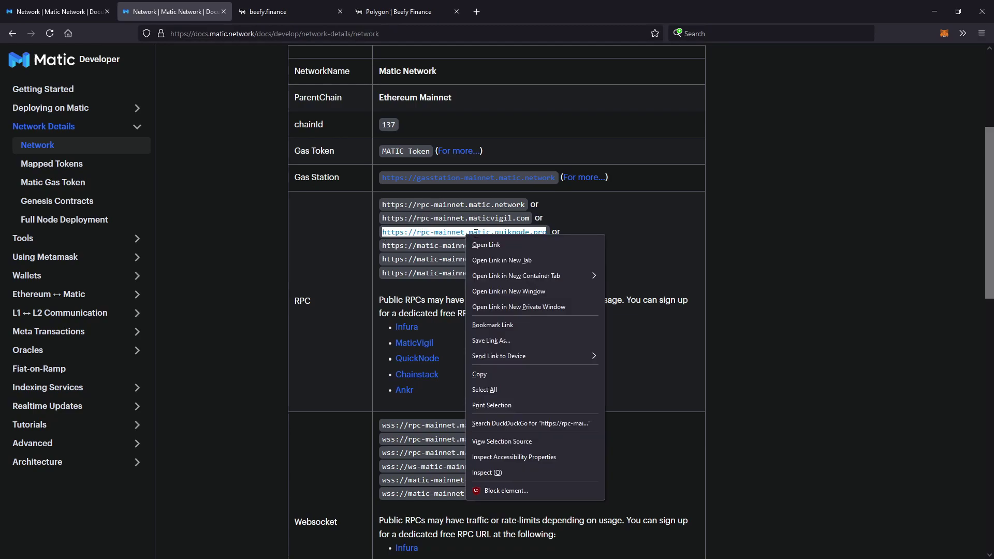
click(518, 375)
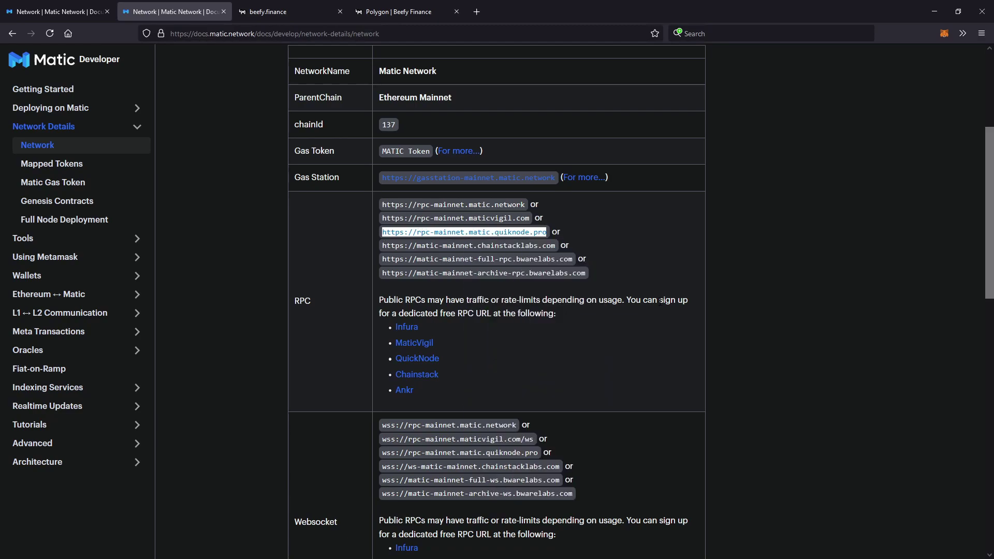
Step: Reach the saved Networks list through the MetaMask account menu and Settings
click(945, 34)
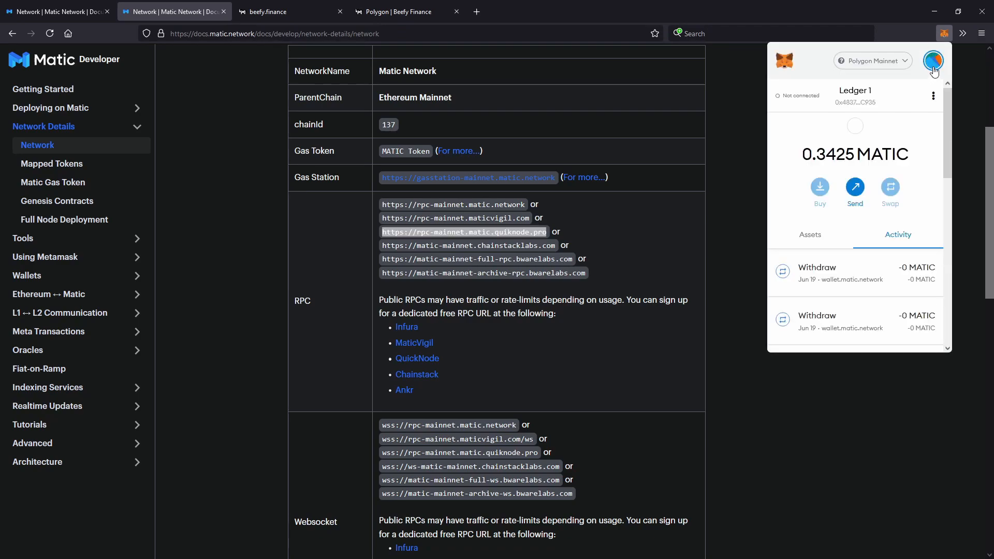
click(935, 66)
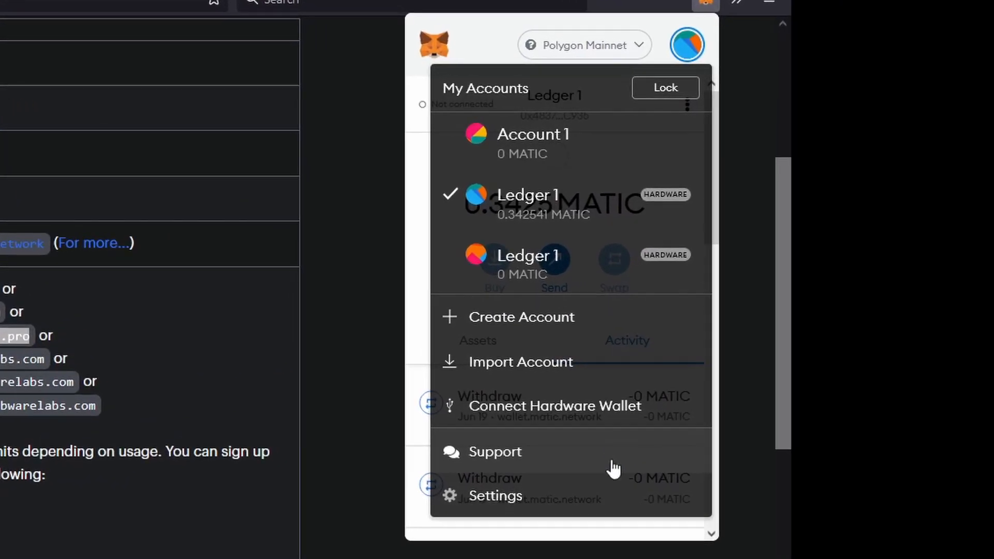
click(587, 514)
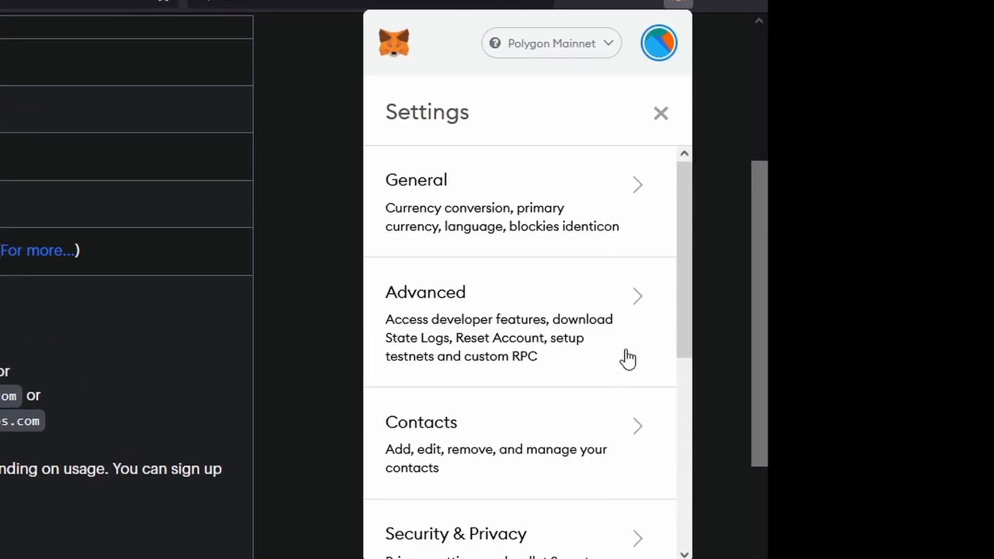
scroll(497, 334, down, 3)
scroll(519, 312, down, 1)
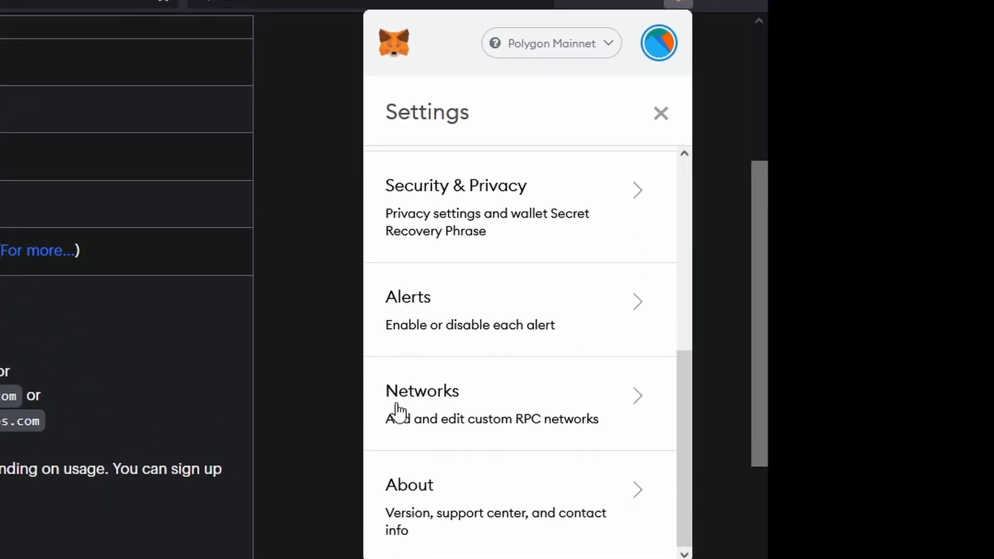
click(546, 416)
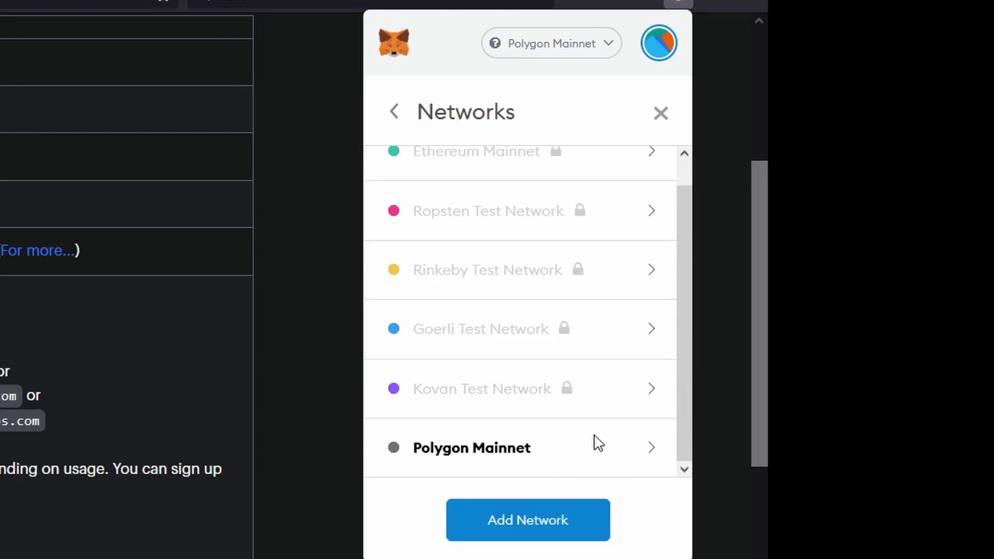
Step: Replace Polygon Mainnet's maticvigil RPC URL with the quiknode.pro address and save
click(486, 457)
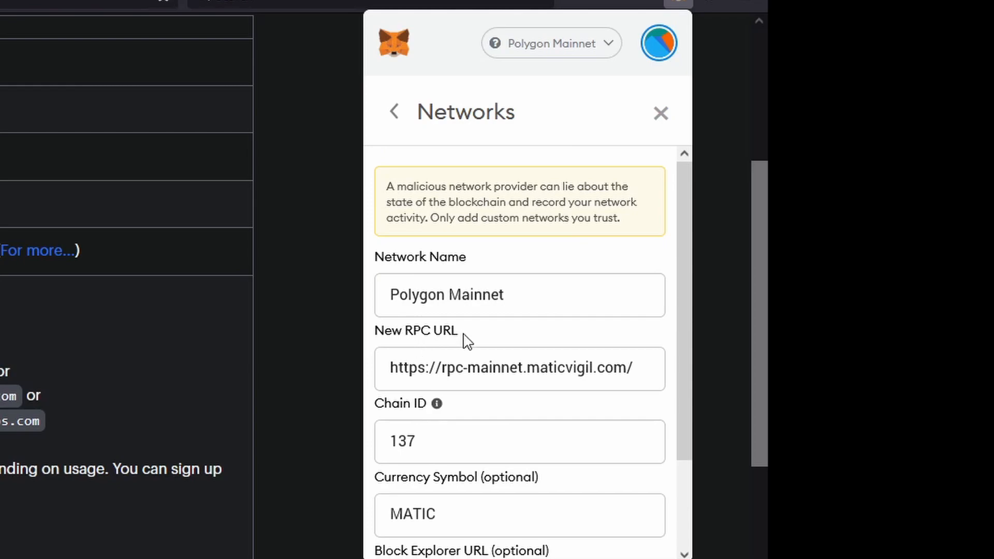
click(651, 373)
drag(651, 373, 329, 377)
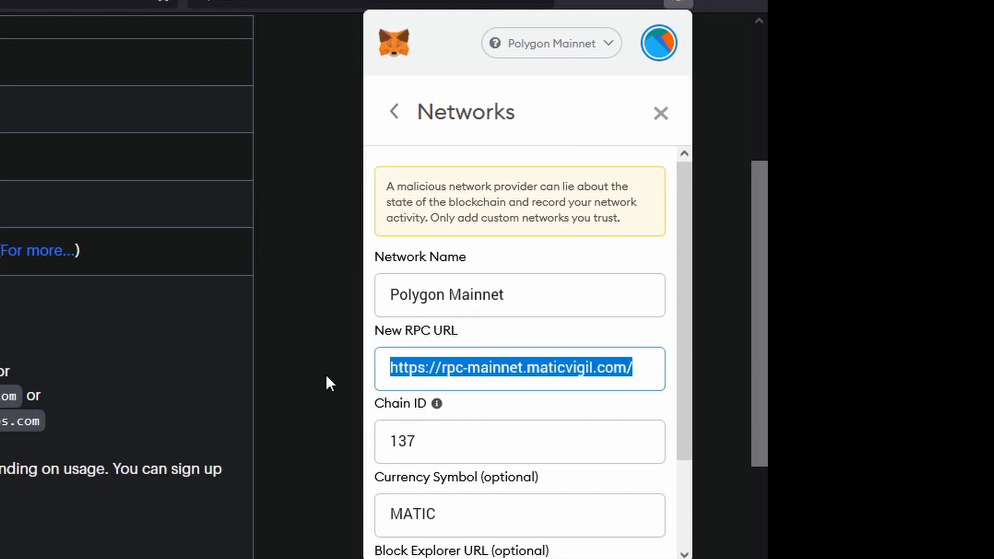
key(Delete)
right_click(455, 382)
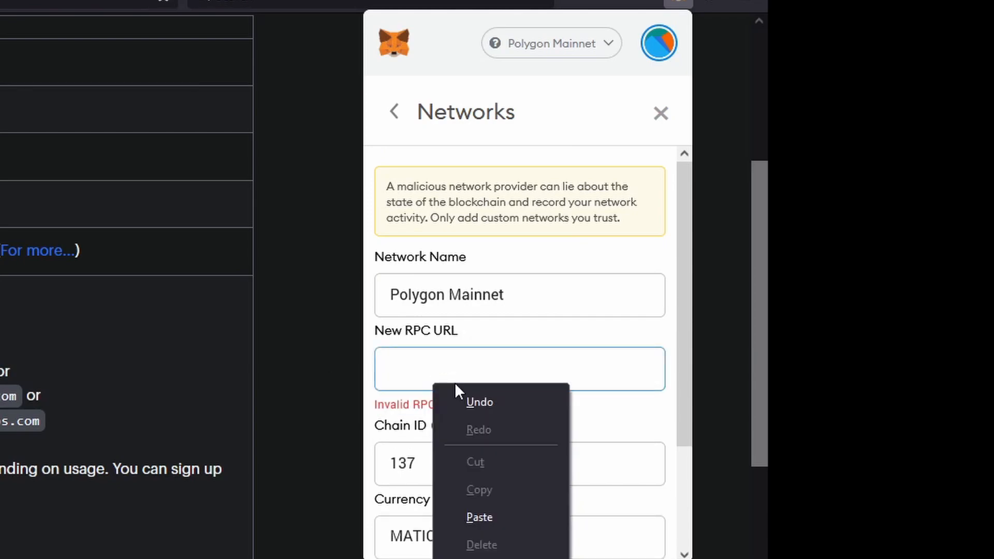
click(479, 517)
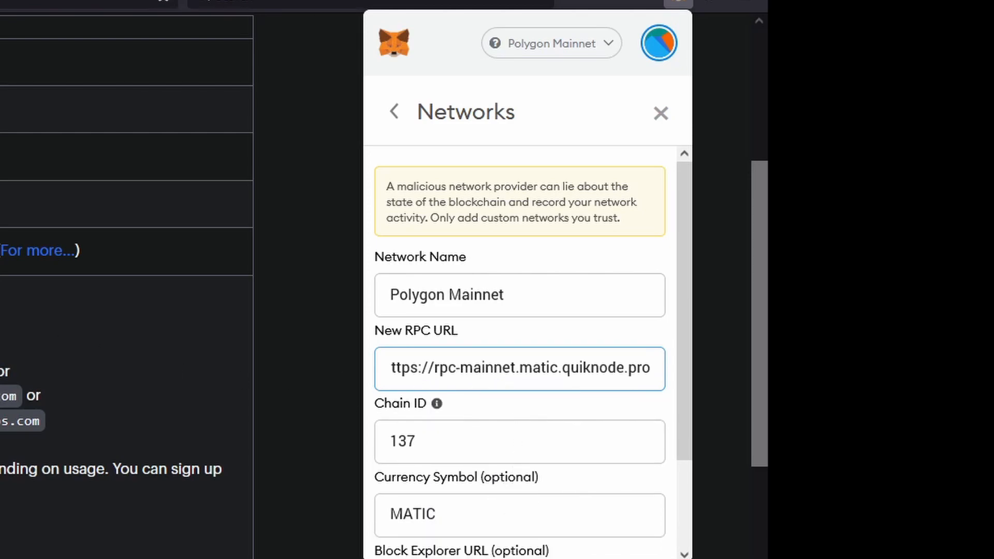
scroll(544, 389, down, 3)
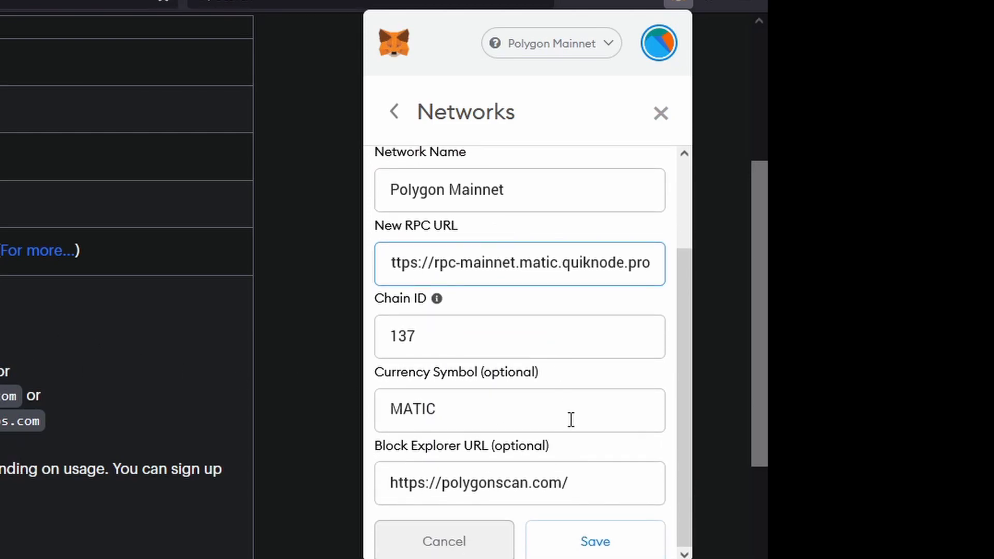
click(595, 542)
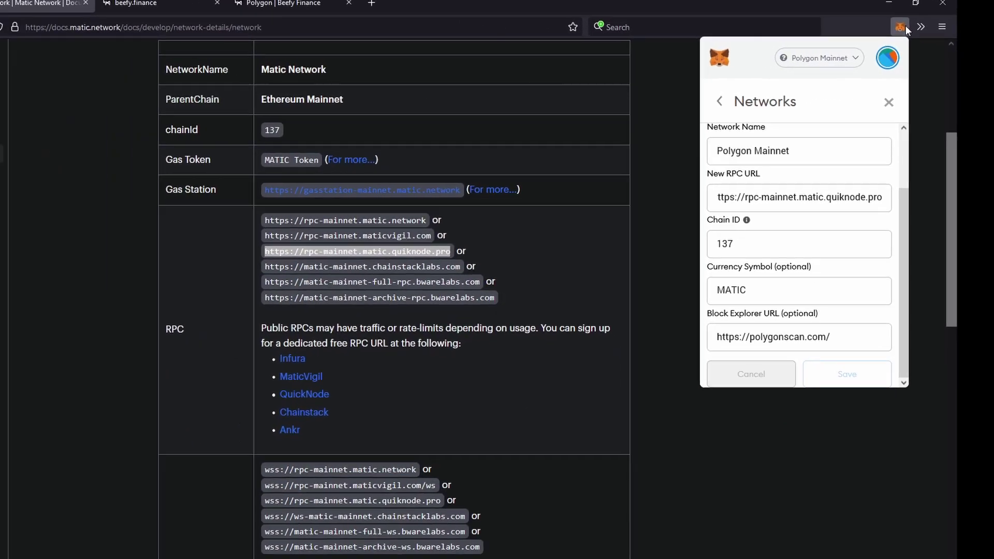
Step: Return to the Polygon Beefy Finance page, which now loads the $4.64k BIFI Maxi deposit
click(944, 33)
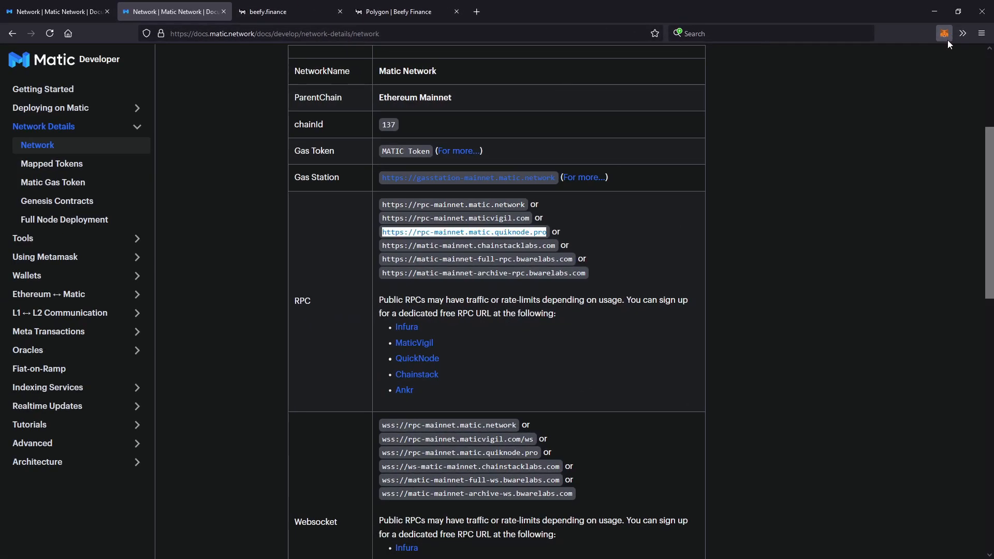
click(942, 38)
click(396, 12)
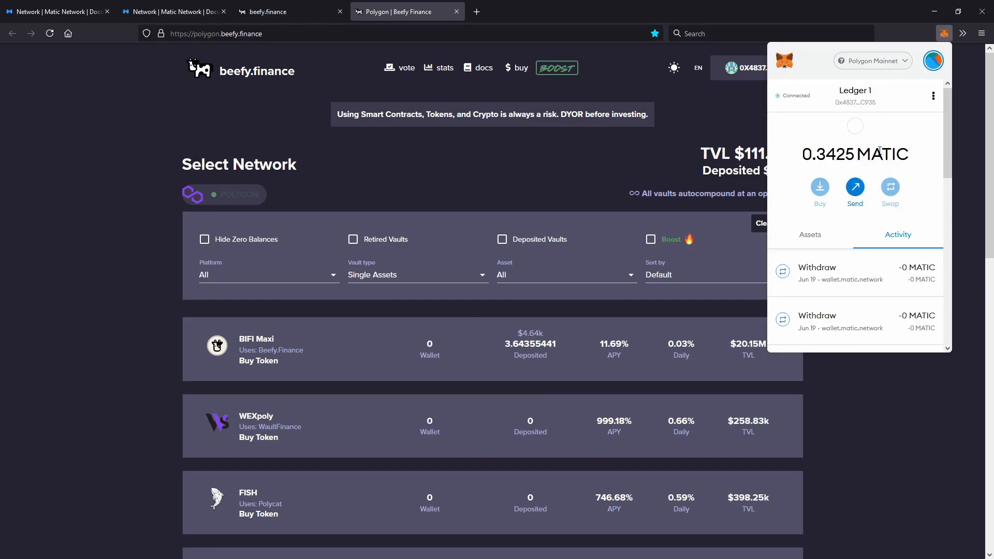
click(443, 370)
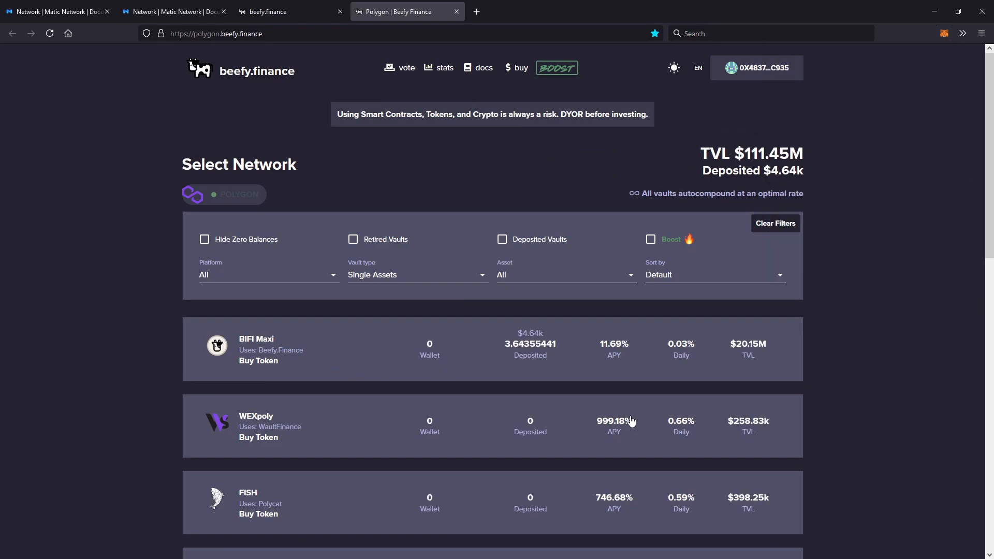